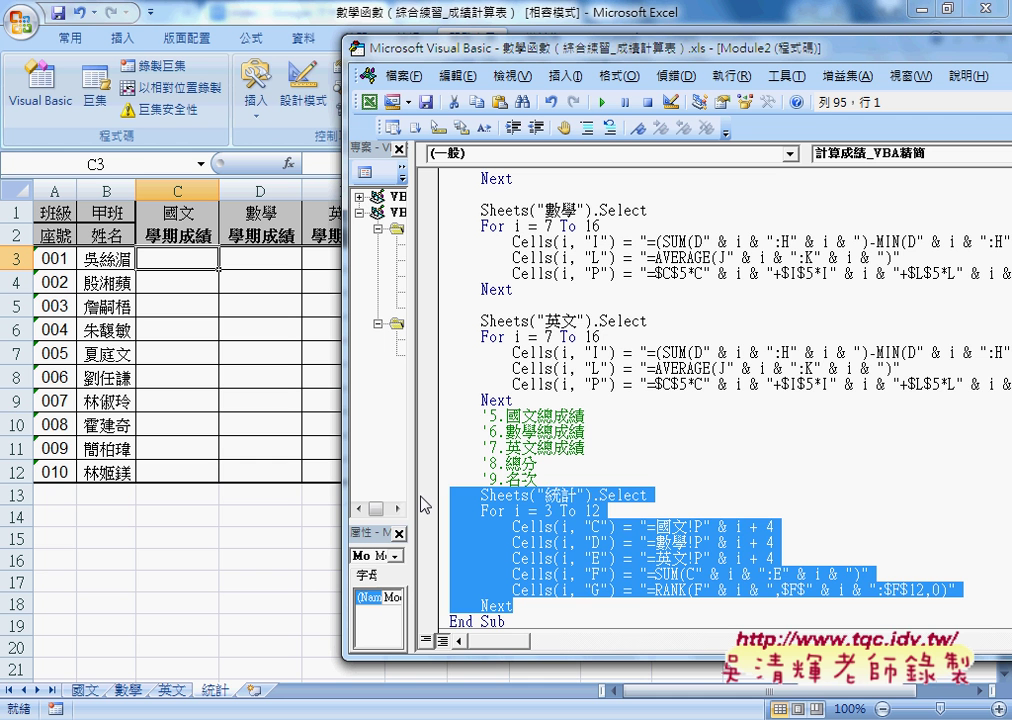
Step: Set a breakpoint on the Sheets("國文").Select line and run the macro to it
left_click(425, 479)
scroll(533, 355, "up", 2)
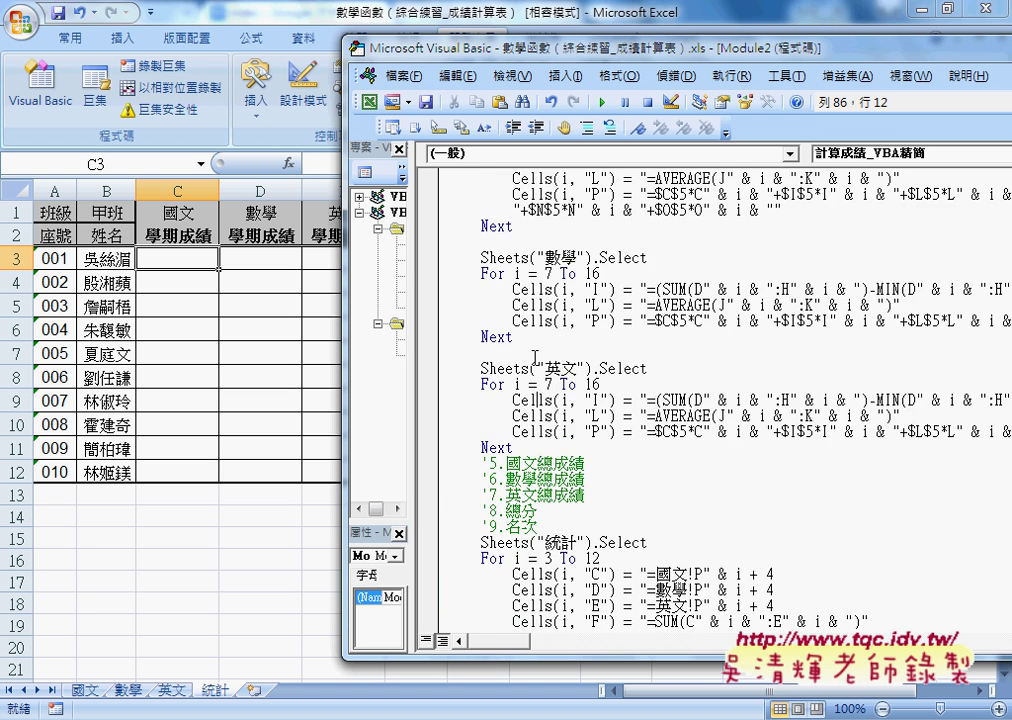
scroll(533, 355, "up", 1)
scroll(535, 355, "up", 1)
scroll(535, 355, "up", 1)
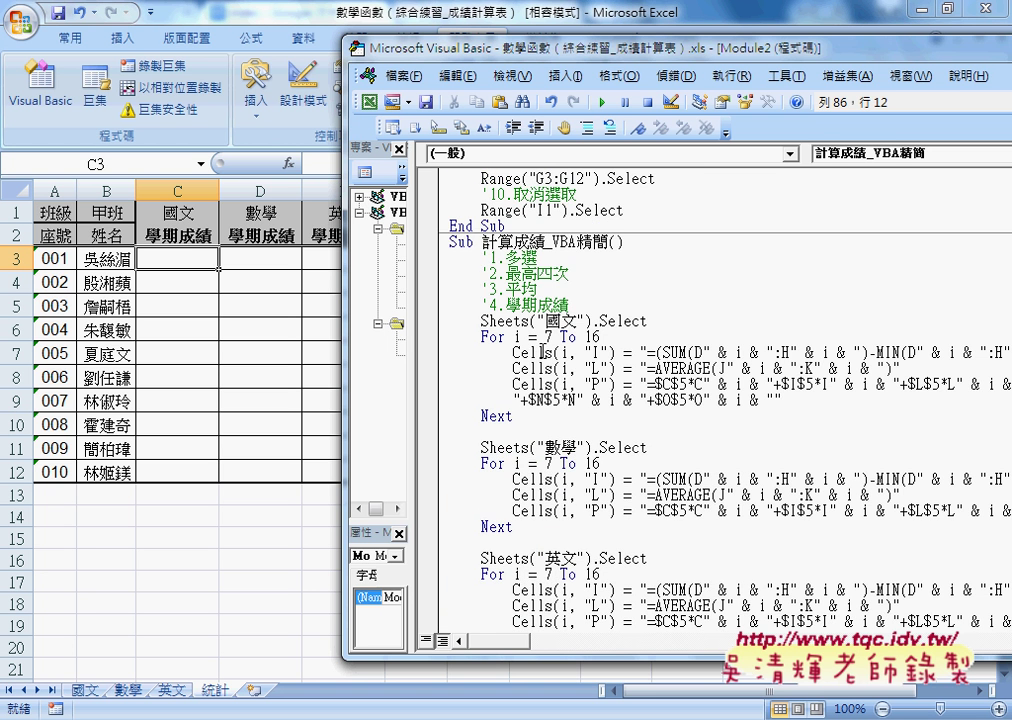
left_click(427, 321)
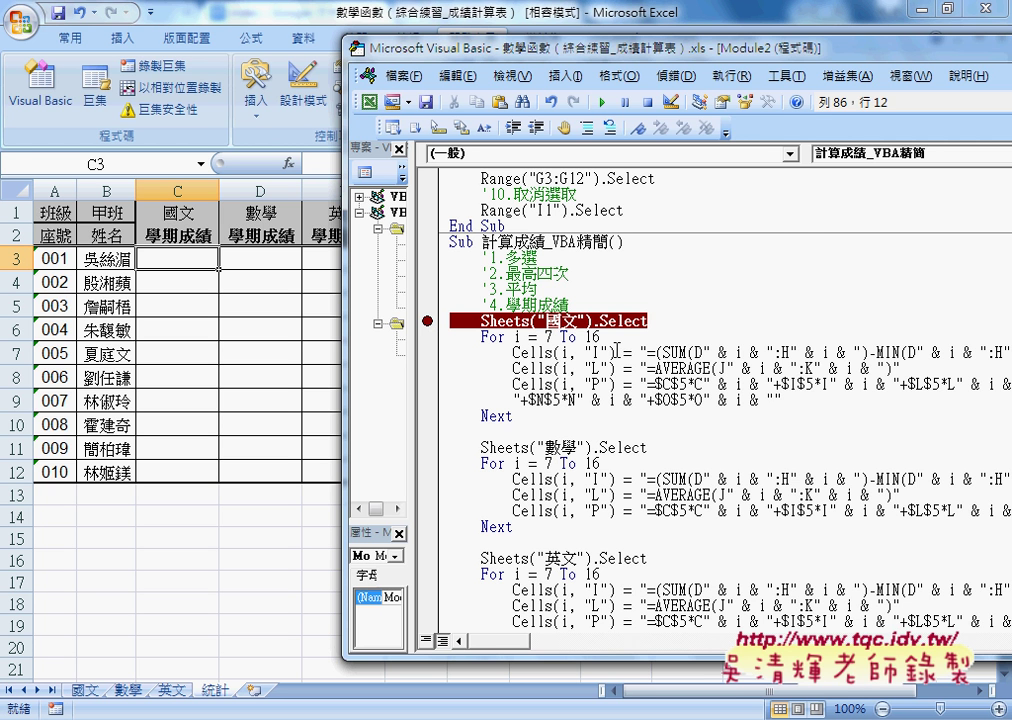
left_click(602, 102)
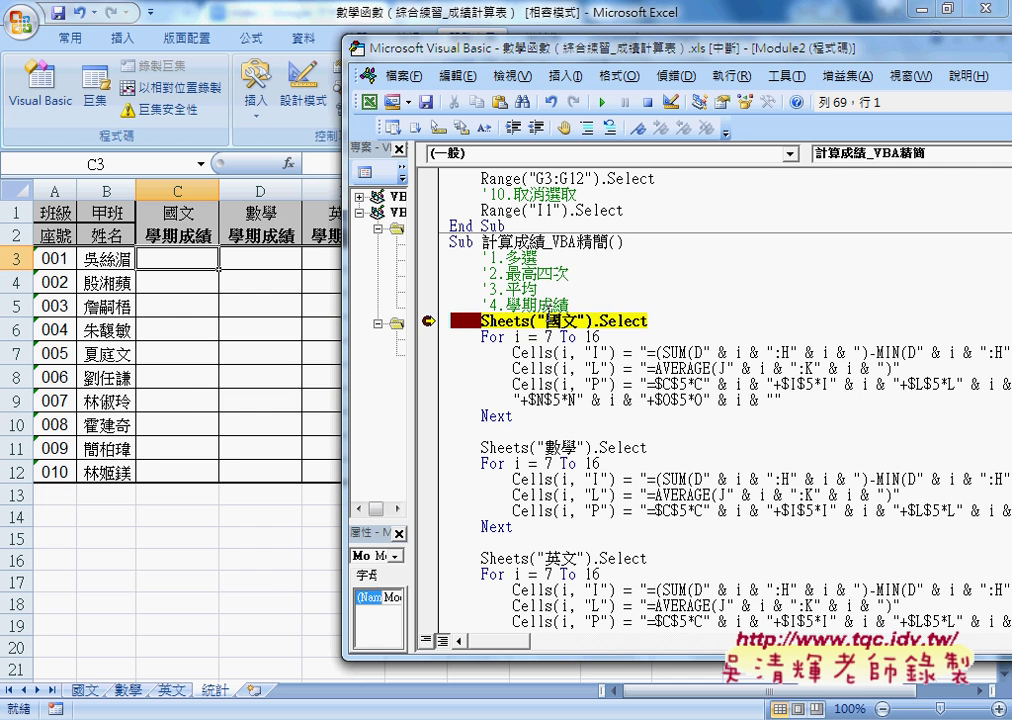
Step: Step through the 國文 loop with F8 until the P7 formula is written
key("F8")
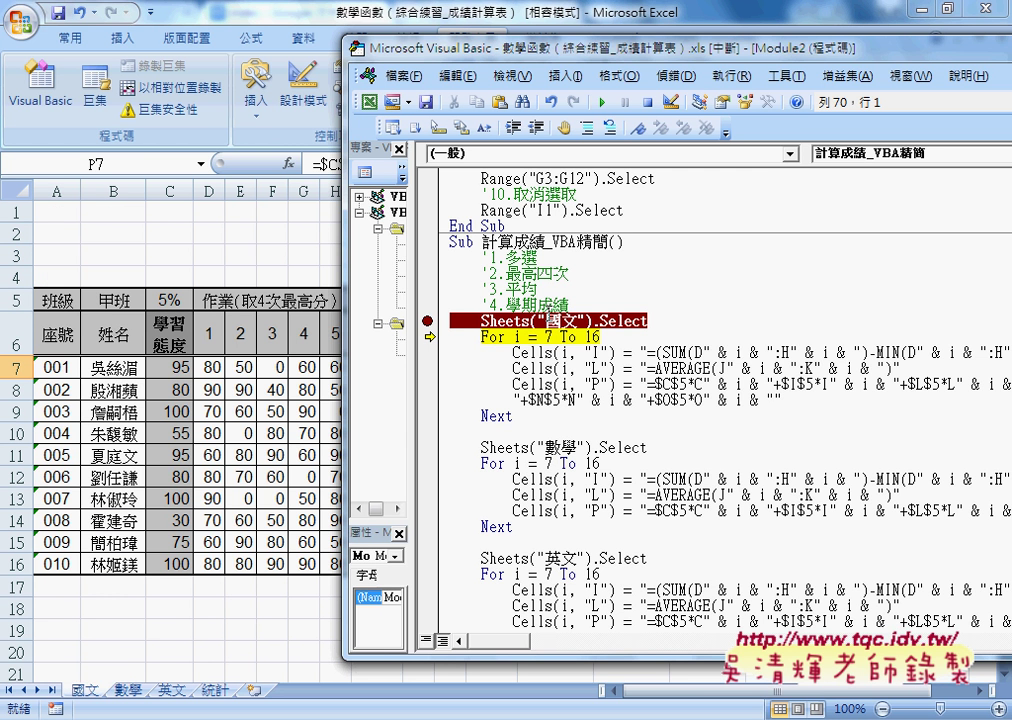
key("F8")
key("F8")
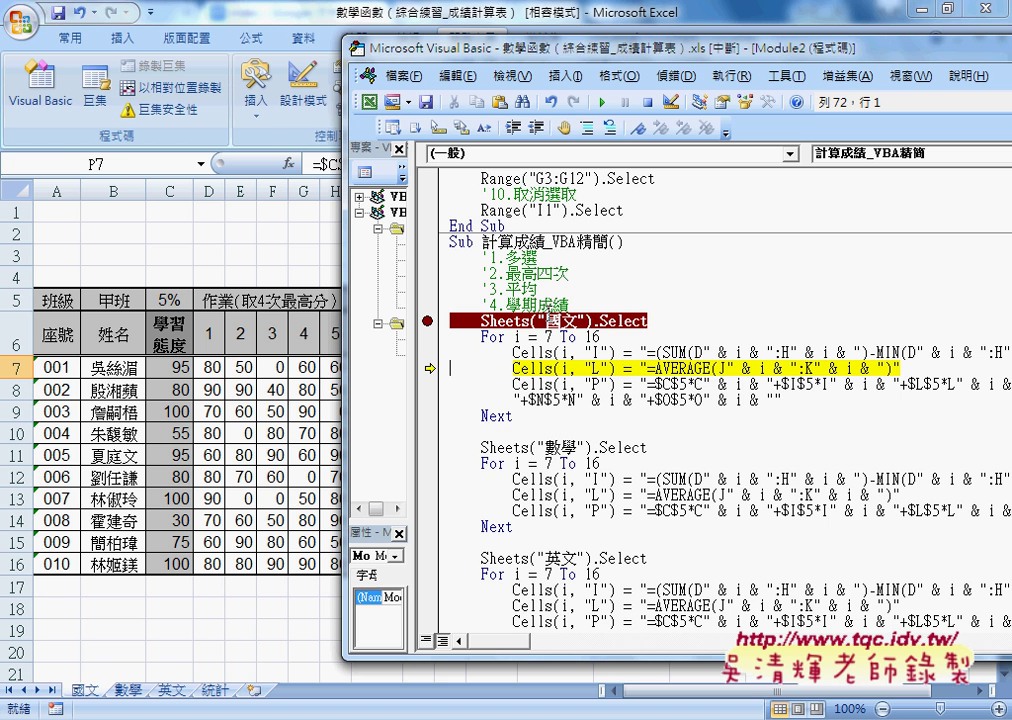
key("F8")
key("F8")
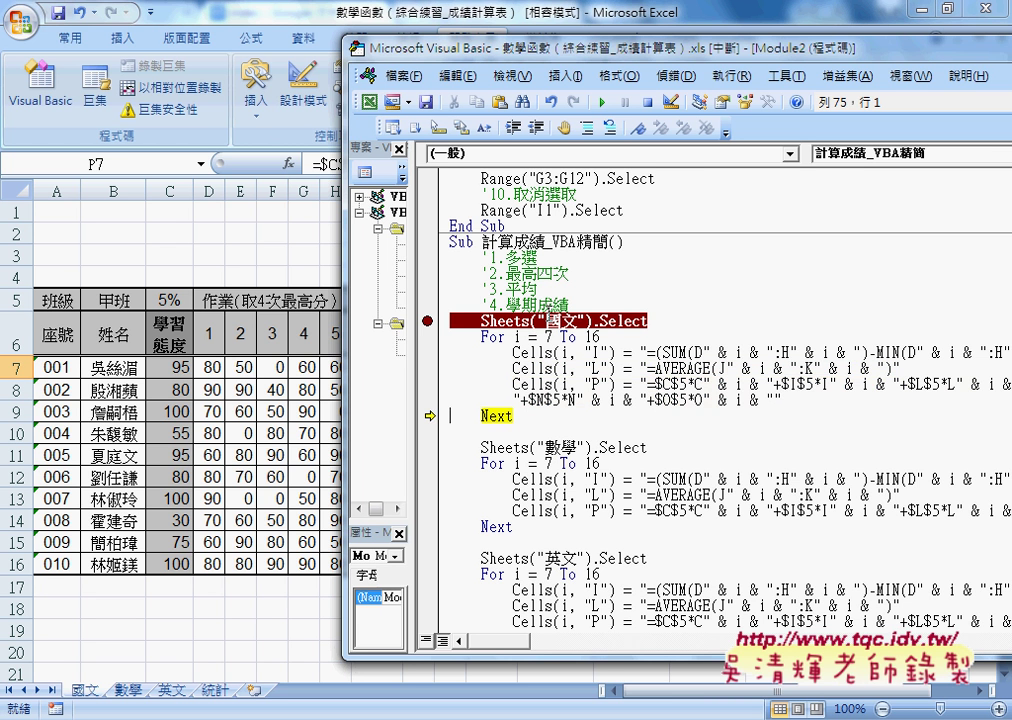
key("F8")
key("F8")
key("F8")
key("F8")
scroll(510, 545, "down", 4)
Step: Add a breakpoint at Sheets("統計").Select, run to it and step onto the 統計 sheet
left_click(427, 542)
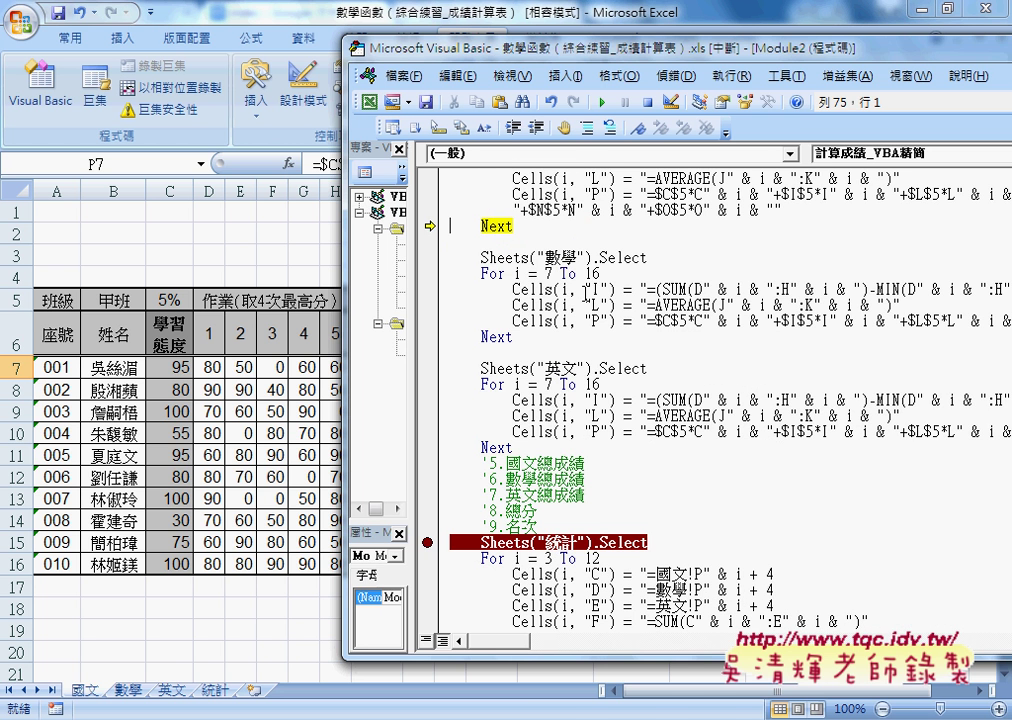
left_click(603, 103)
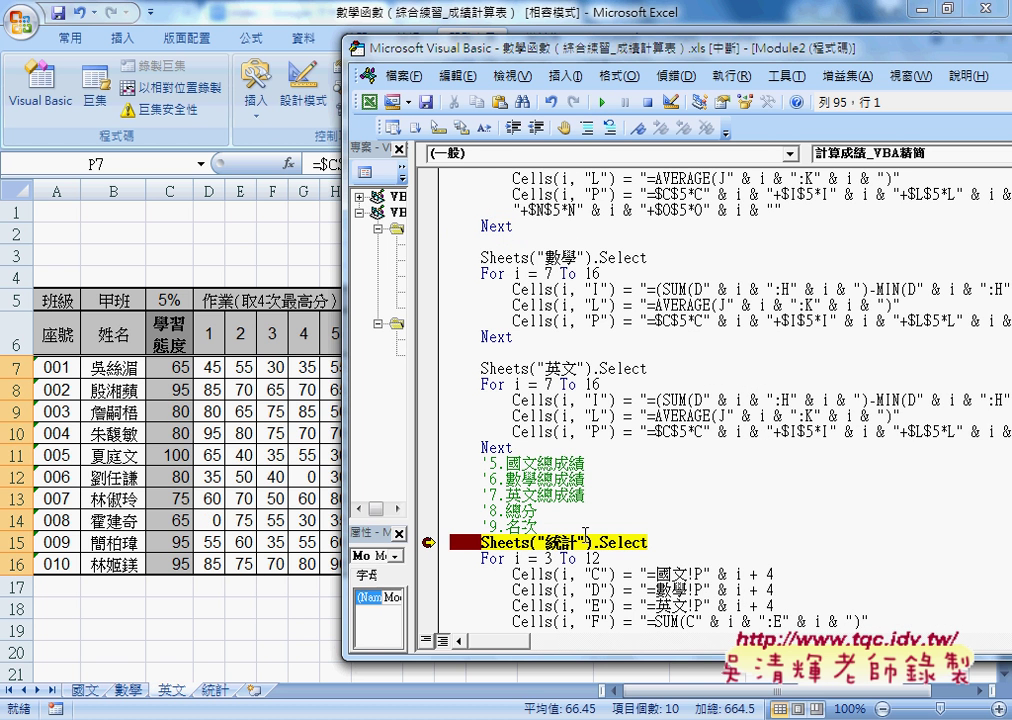
left_click_drag(344, 286, 509, 284)
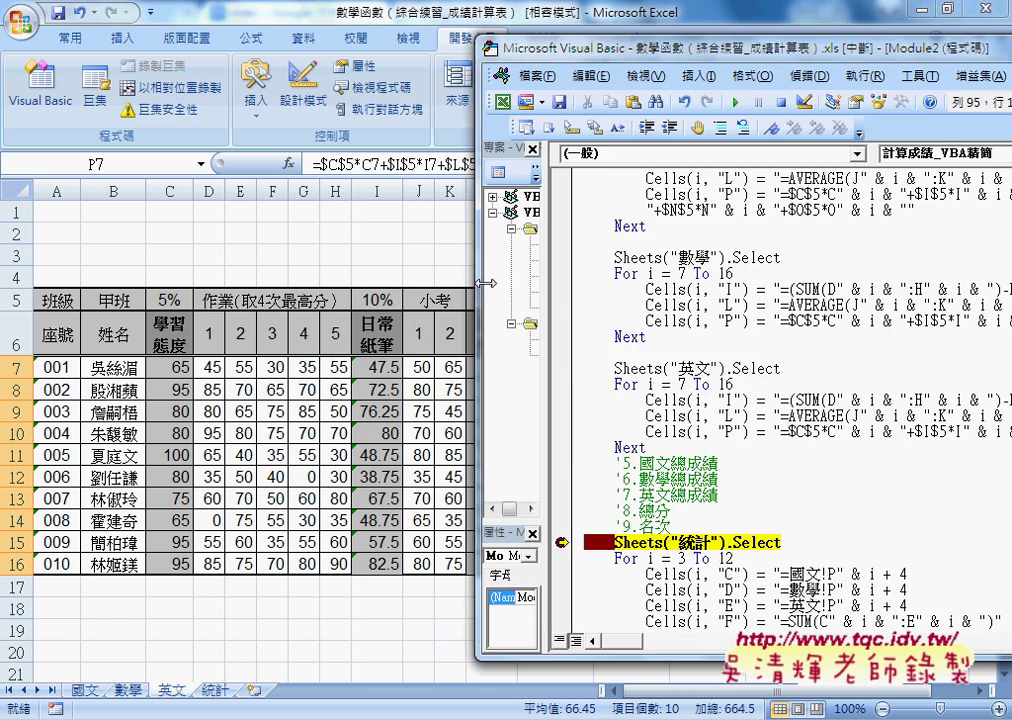
key("F8")
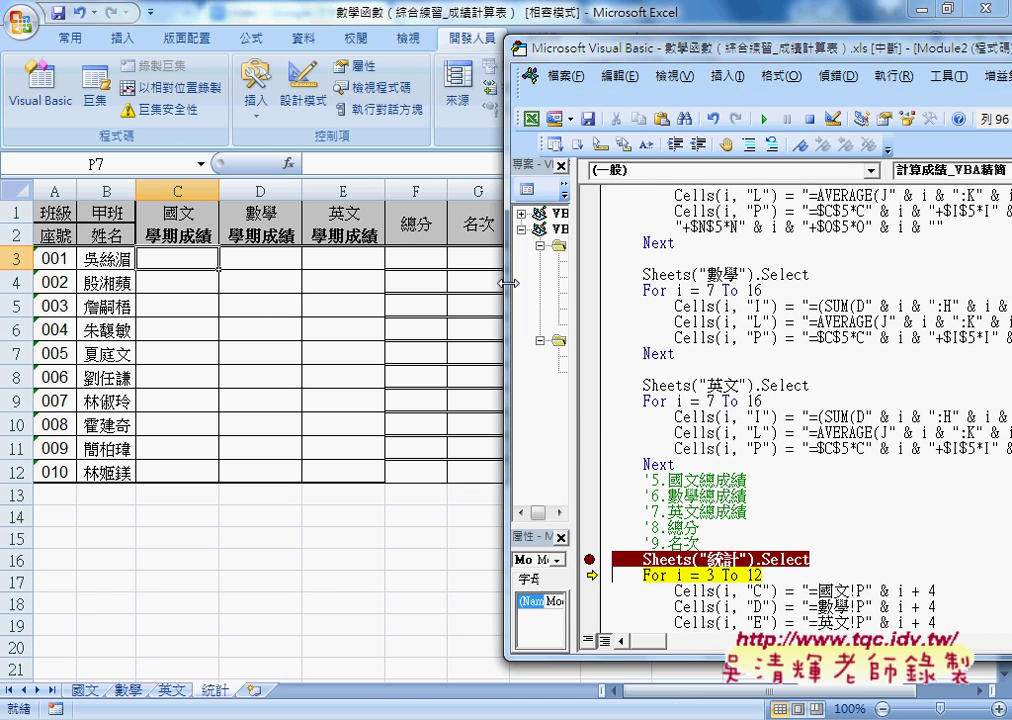
scroll(650, 288, "down", 3)
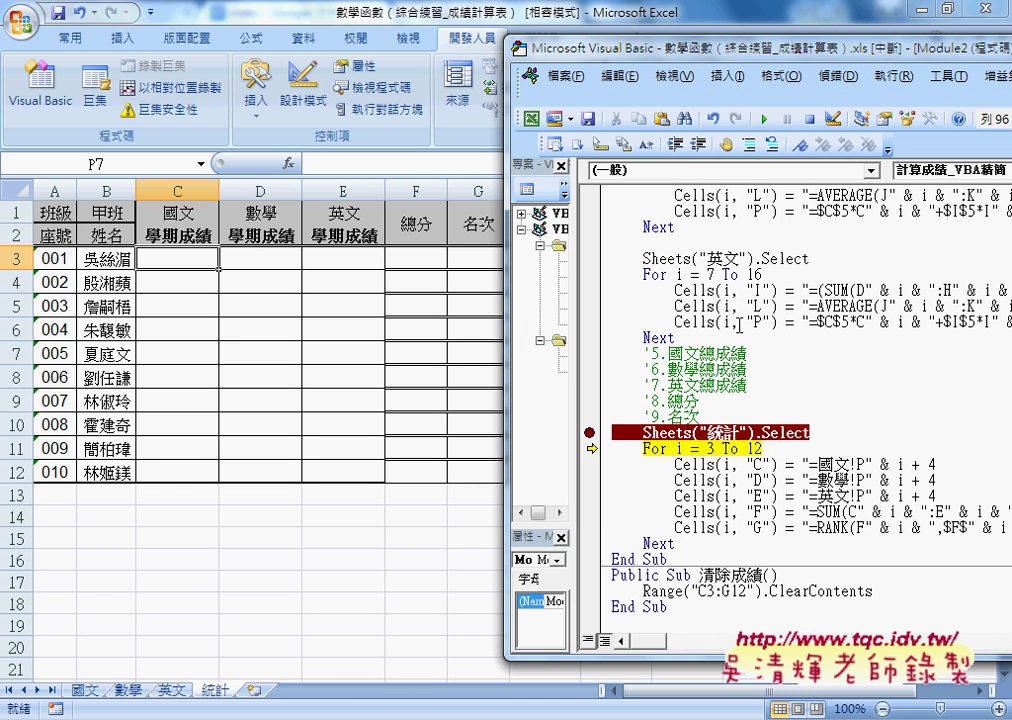
Step: Step until C3 shows 64.00, then continue the macro to fill scores, totals and ranks
key("F8")
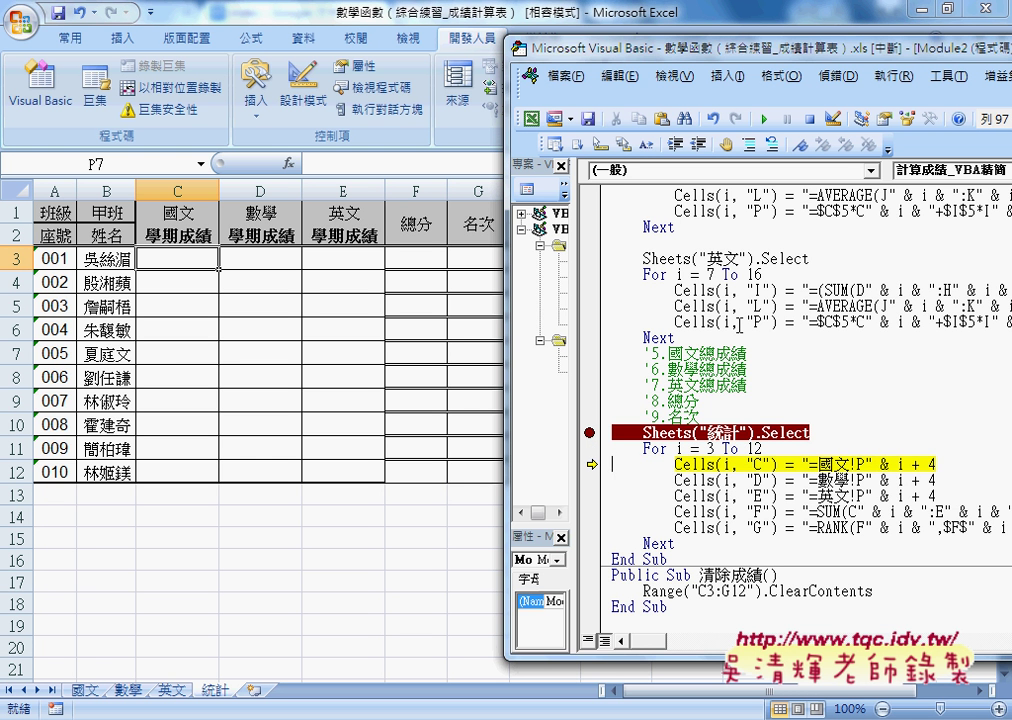
mouse_move(901, 464)
key("F8")
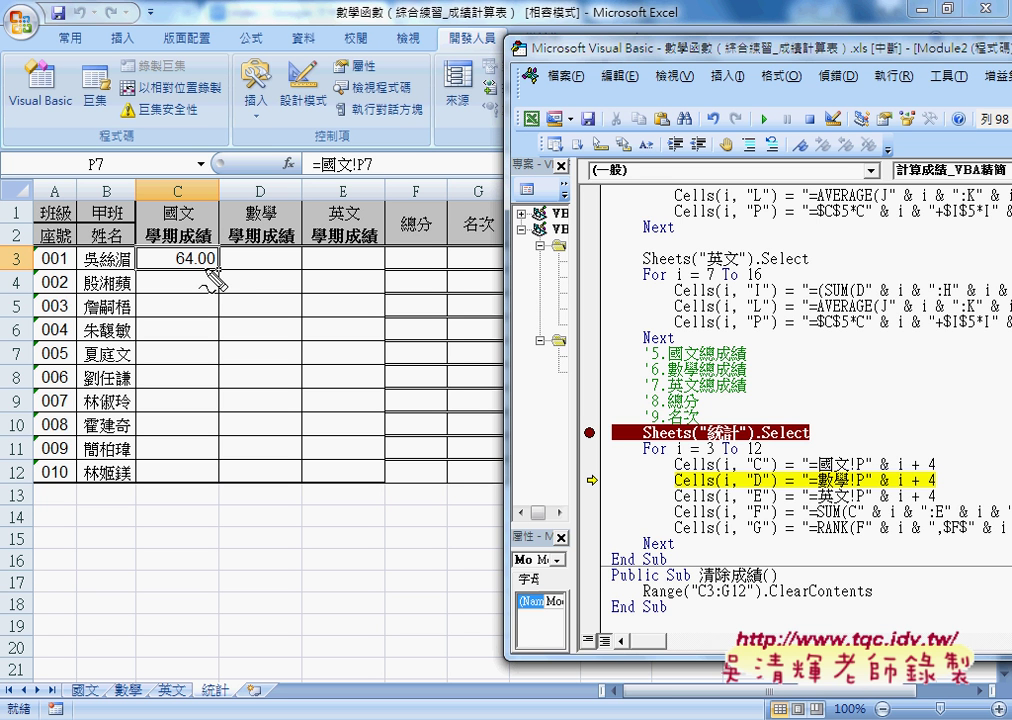
left_click_drag(212, 251, 224, 258)
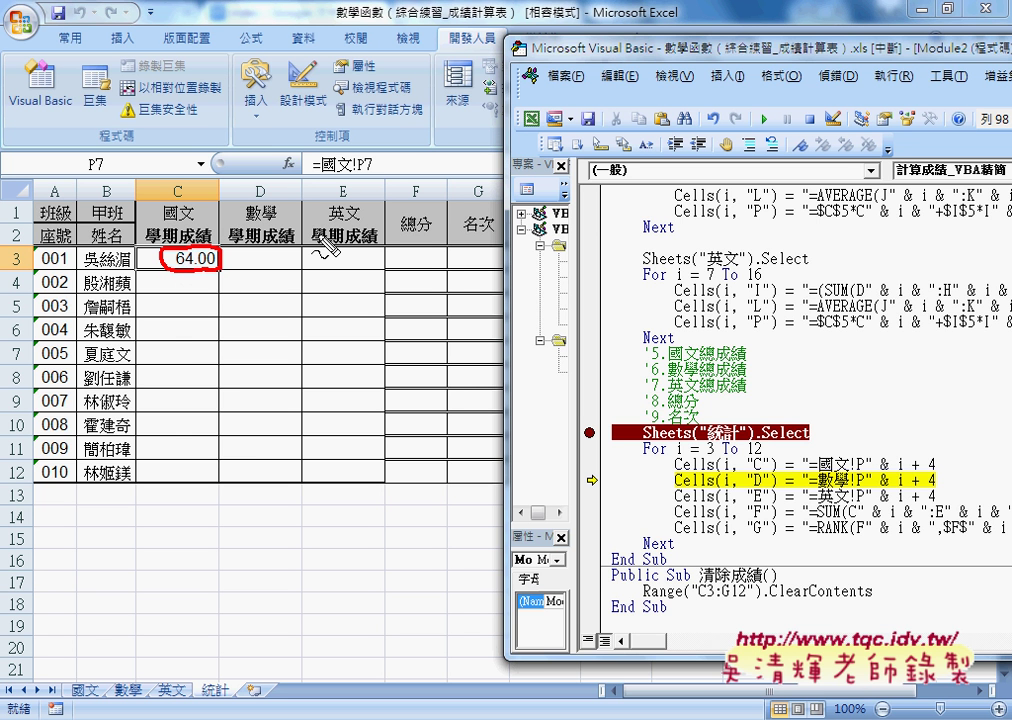
key("Escape")
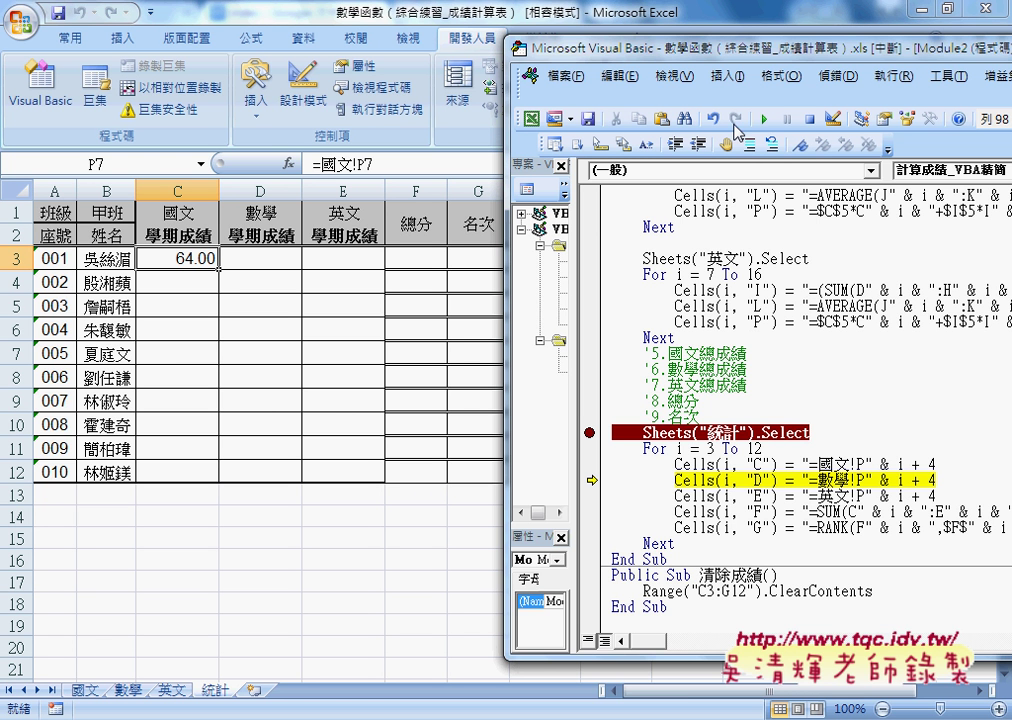
left_click(763, 120)
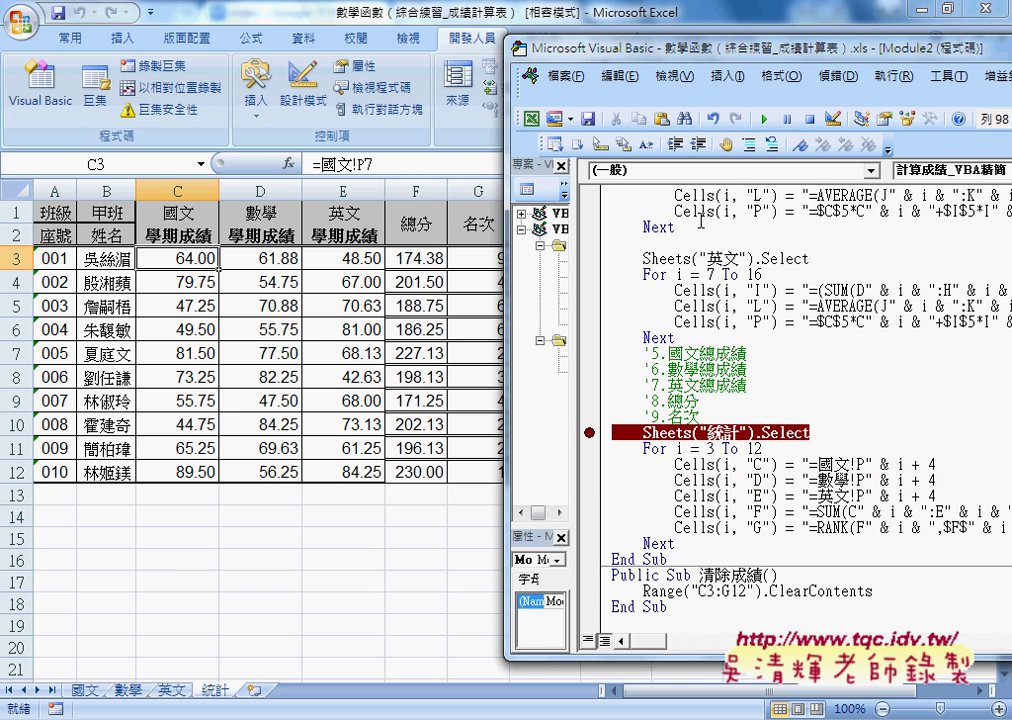
Step: Narrow and move the code window left, then remove the Sheets("統計").Select breakpoint
left_click_drag(506, 117, 590, 117)
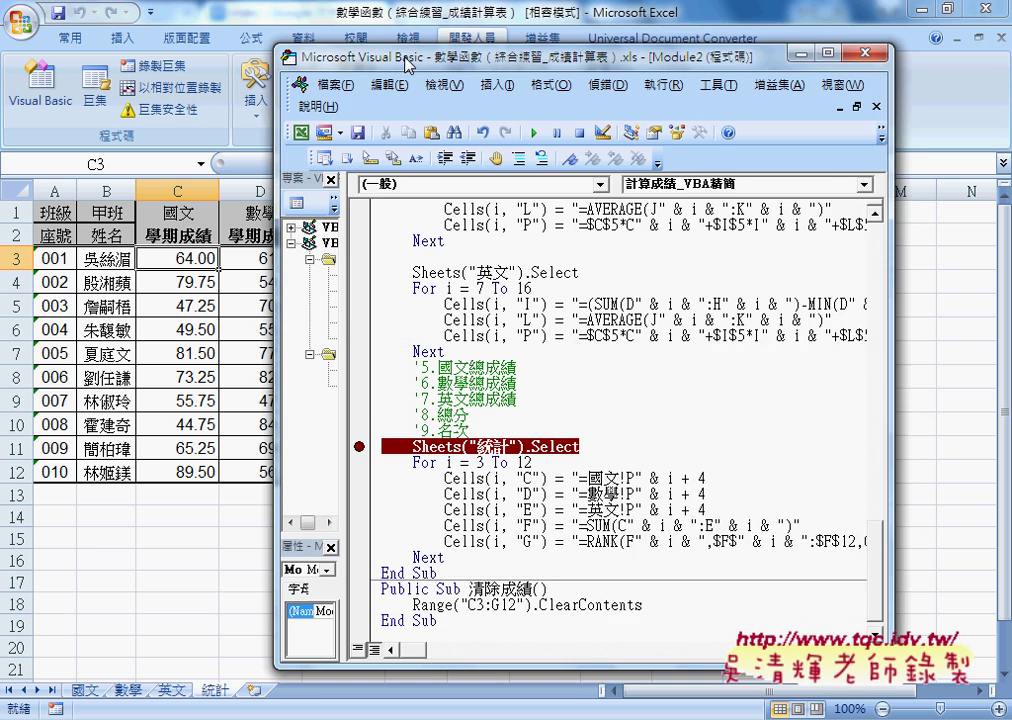
left_click_drag(595, 47, 211, 59)
left_click(290, 449)
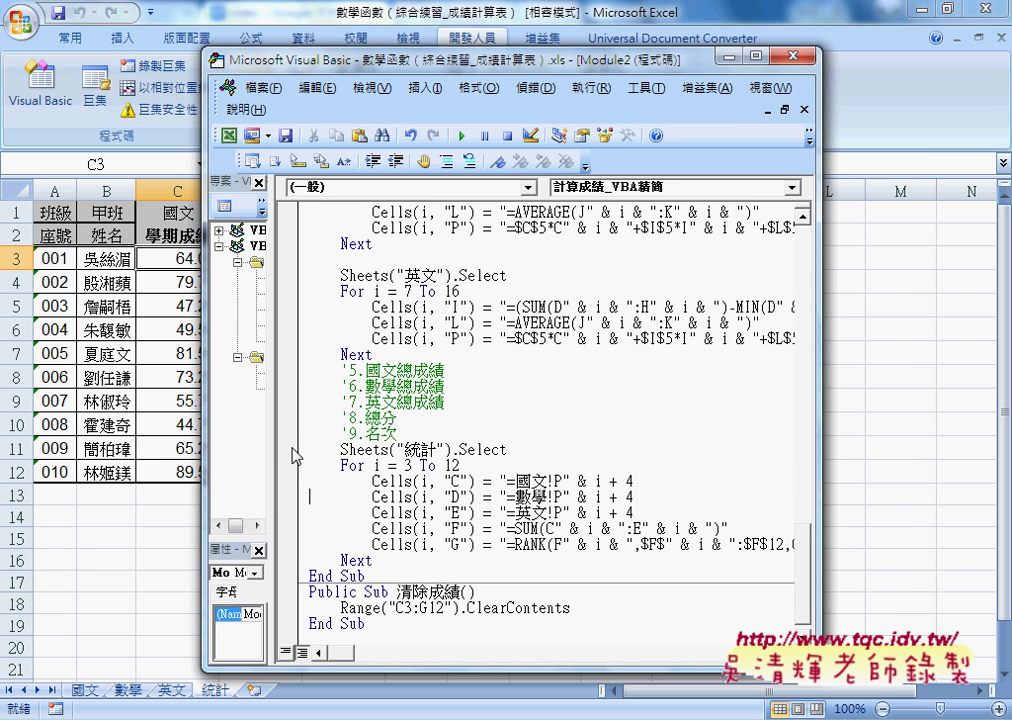
left_click_drag(820, 400, 940, 400)
scroll(560, 400, "up", 4)
Step: Remove the breakpoint from the Sheets("國文").Select line
scroll(560, 400, "up", 3)
left_click(290, 320)
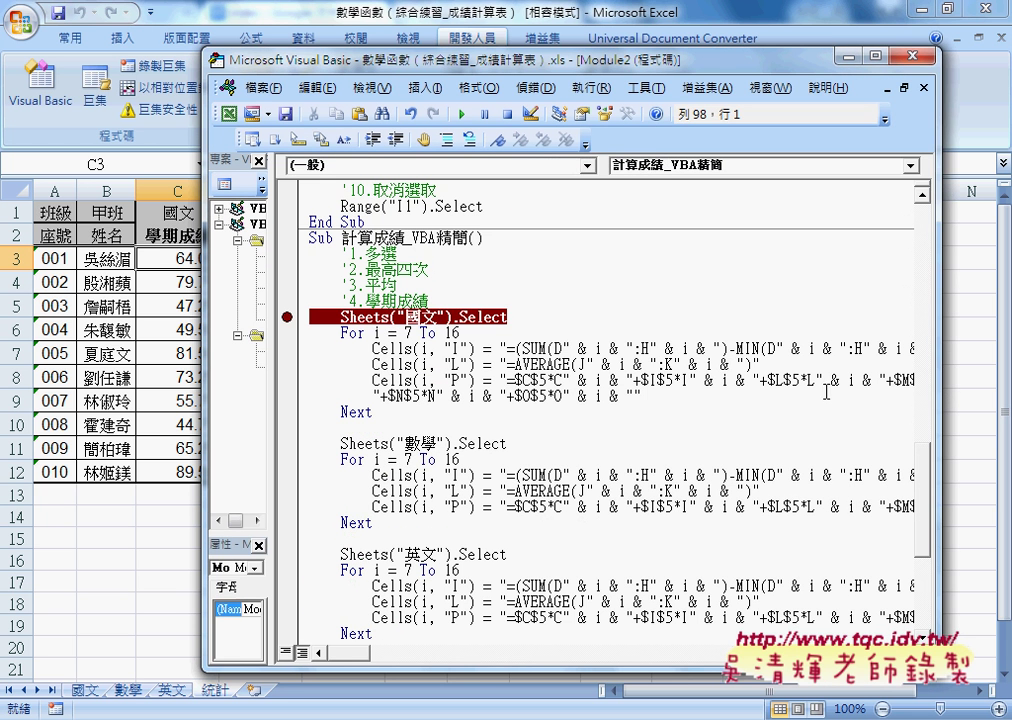
left_click(290, 320)
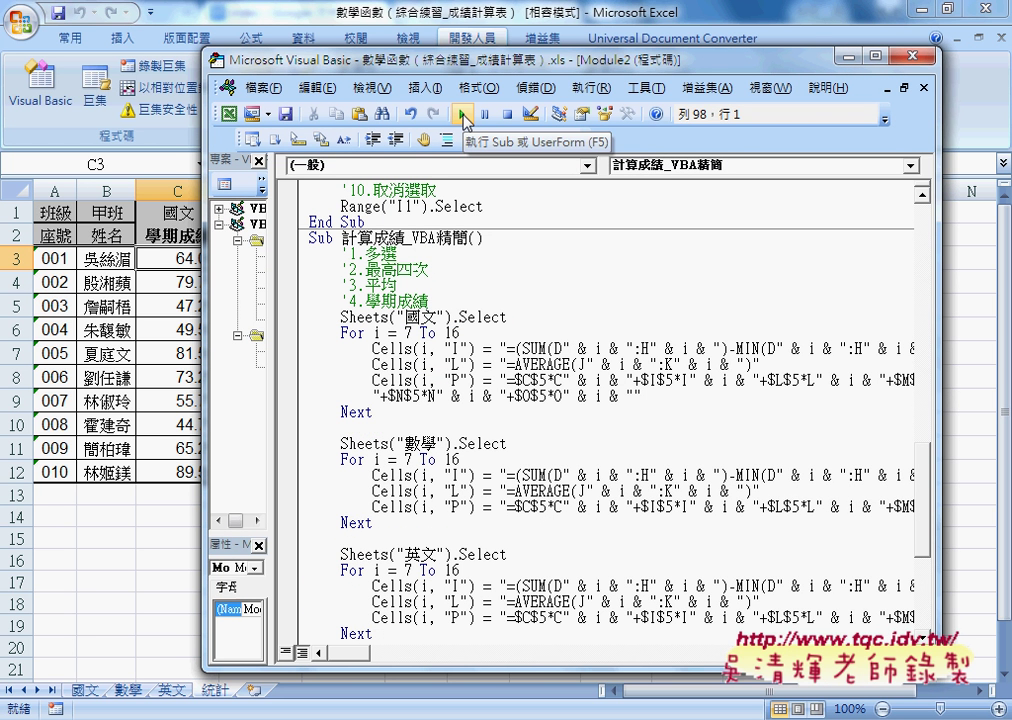
Step: Run the breakpoint-free grade macro several times and reveal the 總分 and 名次 columns
left_click_drag(463, 58, 673, 50)
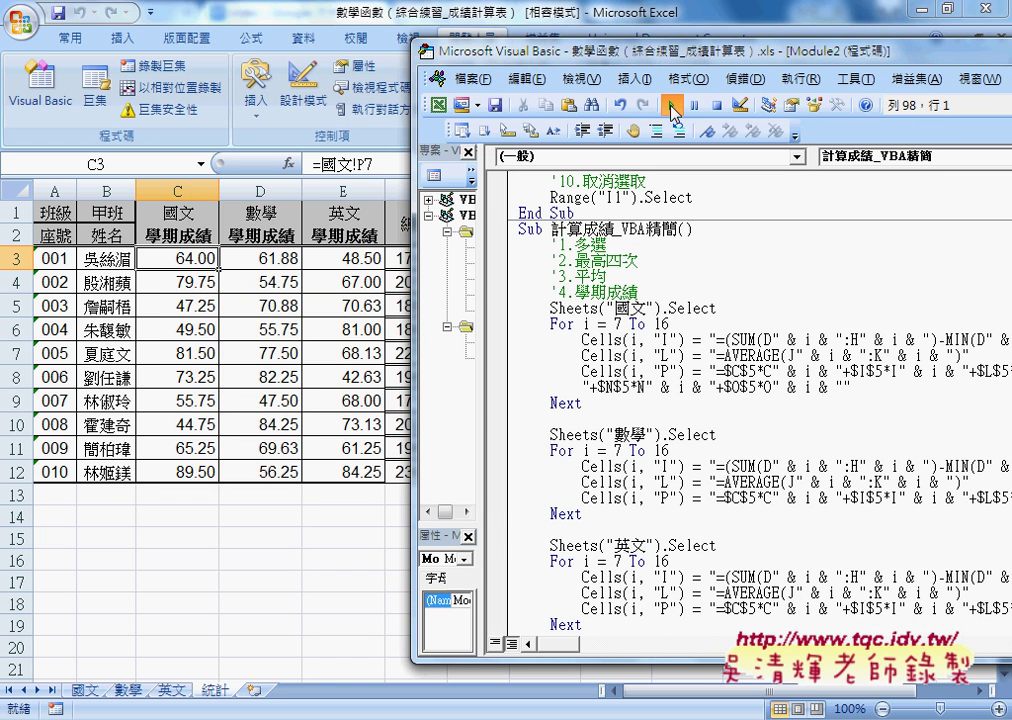
left_click(672, 108)
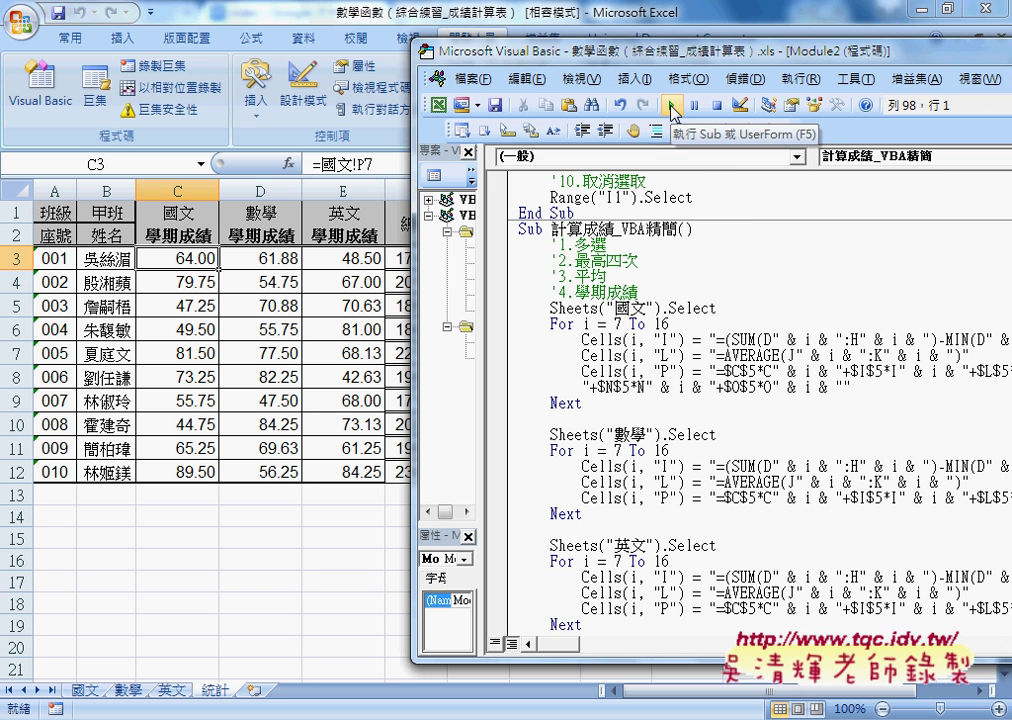
left_click(672, 108)
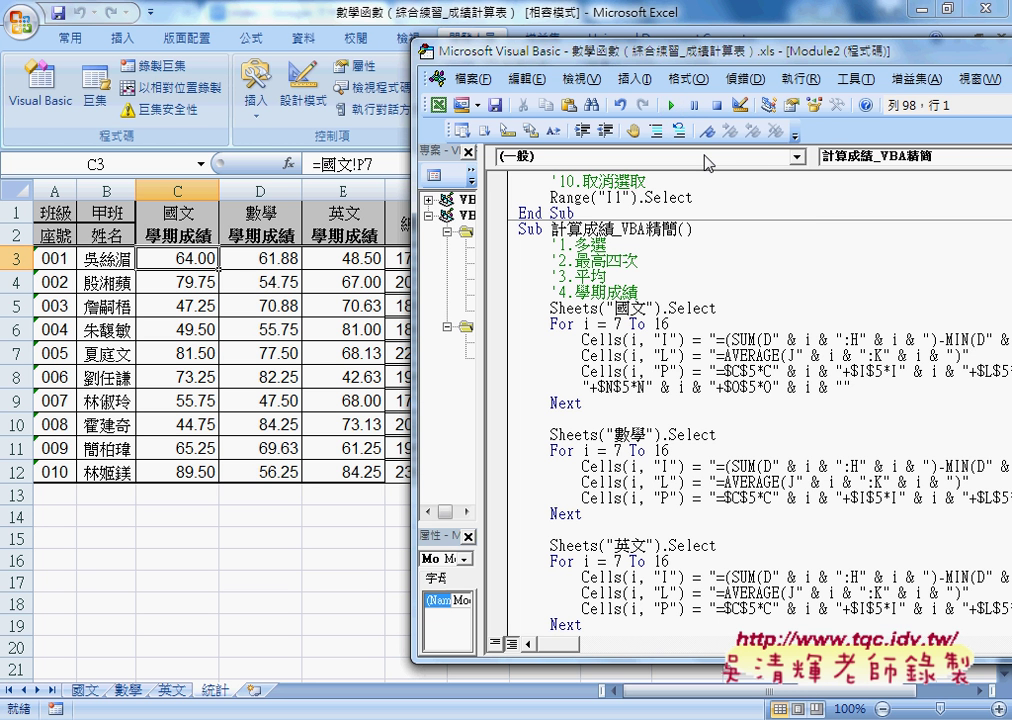
left_click(673, 106)
left_click_drag(412, 430, 634, 429)
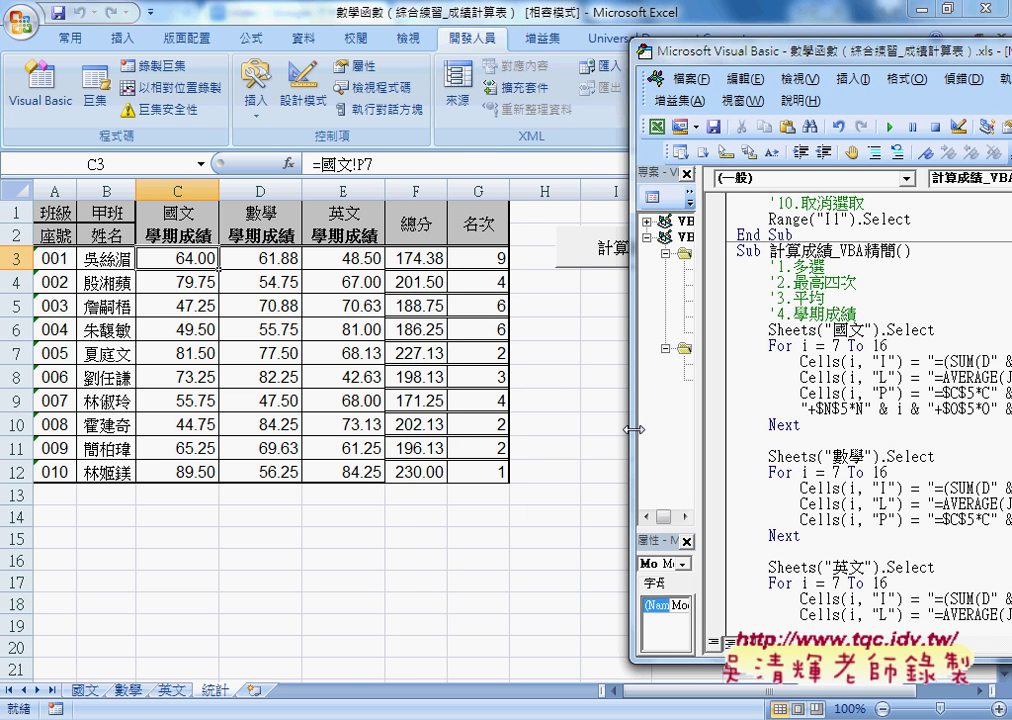
Step: Rerun the macro, then add a blank line after '4.學期成績 above Sheets("國文").Select
left_click(889, 128)
left_click_drag(632, 340, 222, 340)
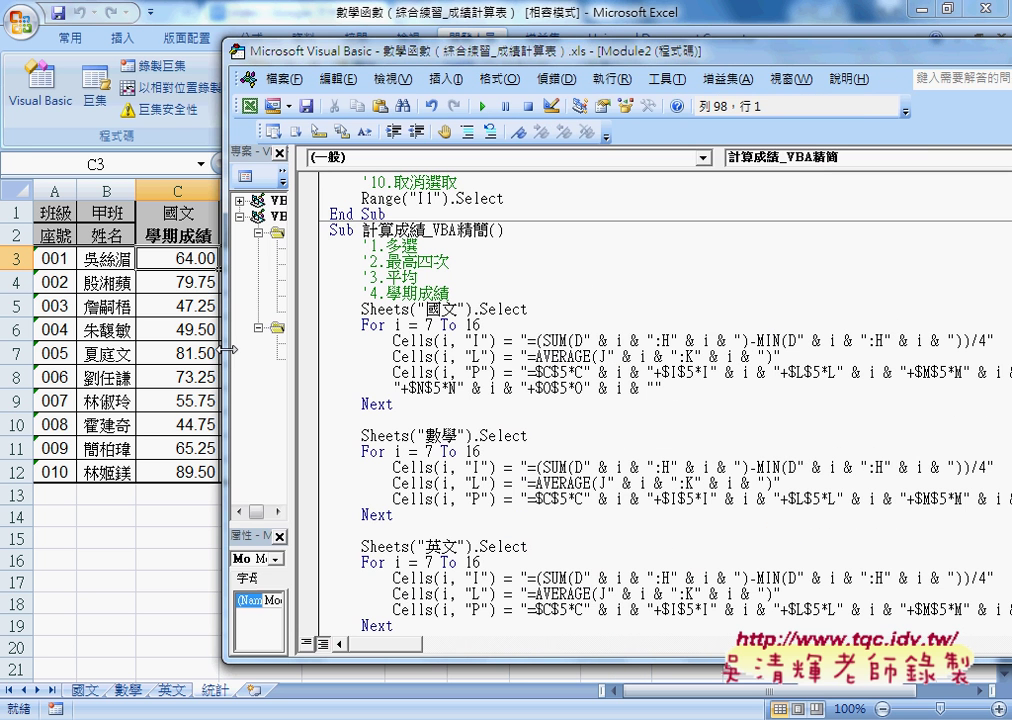
left_click(468, 293)
key("Return")
key("Return")
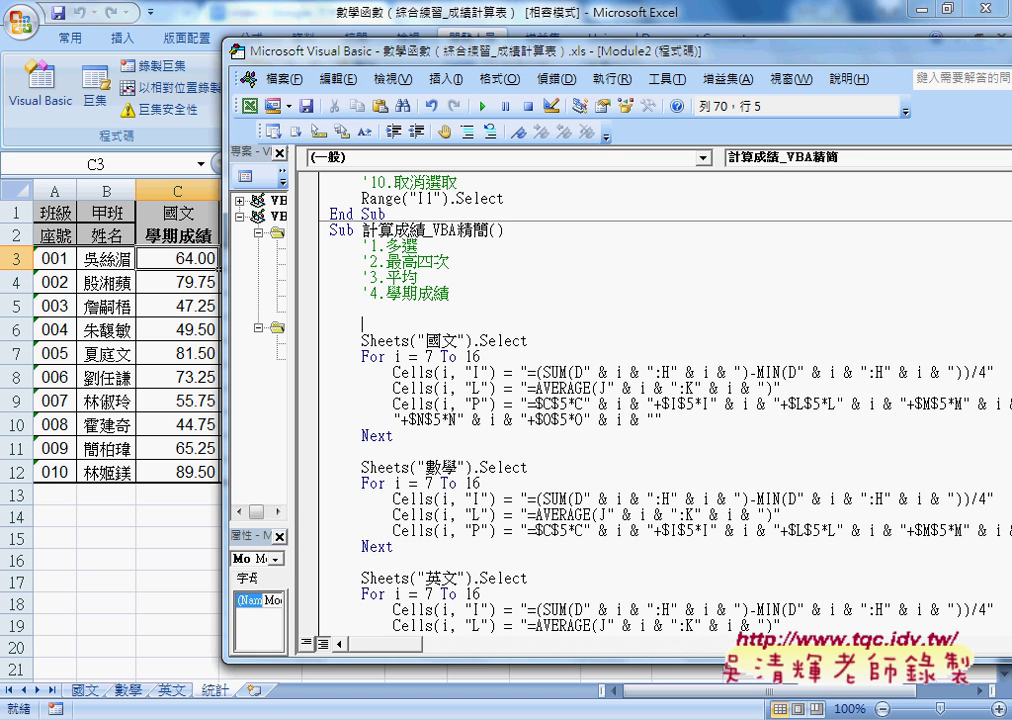
key("Up")
left_click(409, 340)
left_click_drag(409, 340, 362, 341)
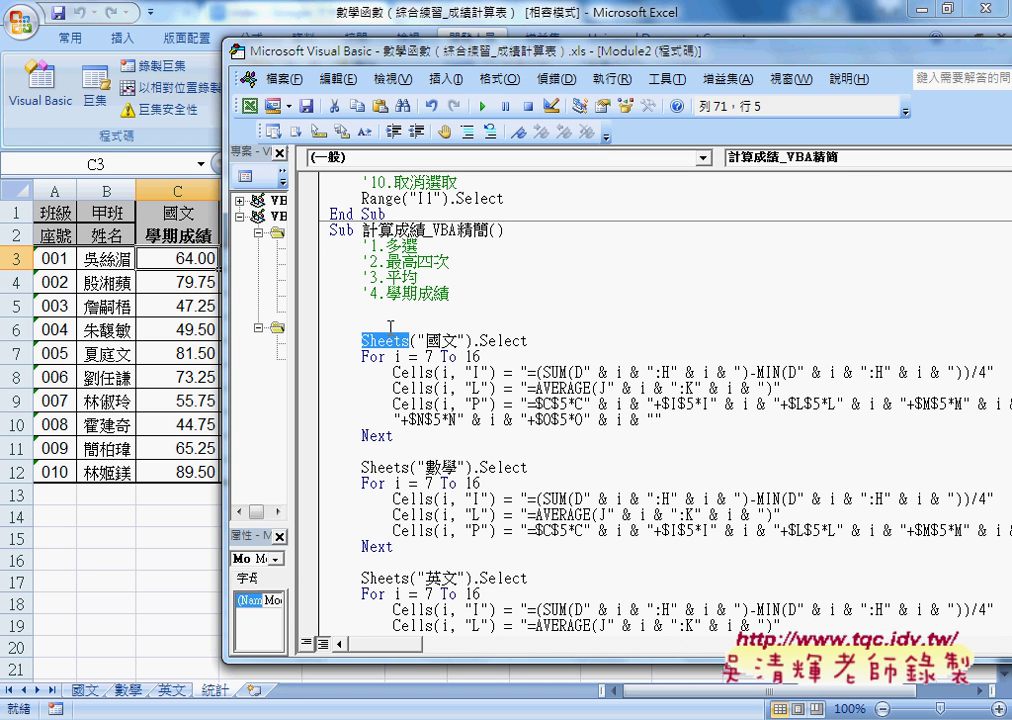
Step: Write application.ScreenUpdating =False on the blank line above Sheets("國文").Select
left_click(390, 327)
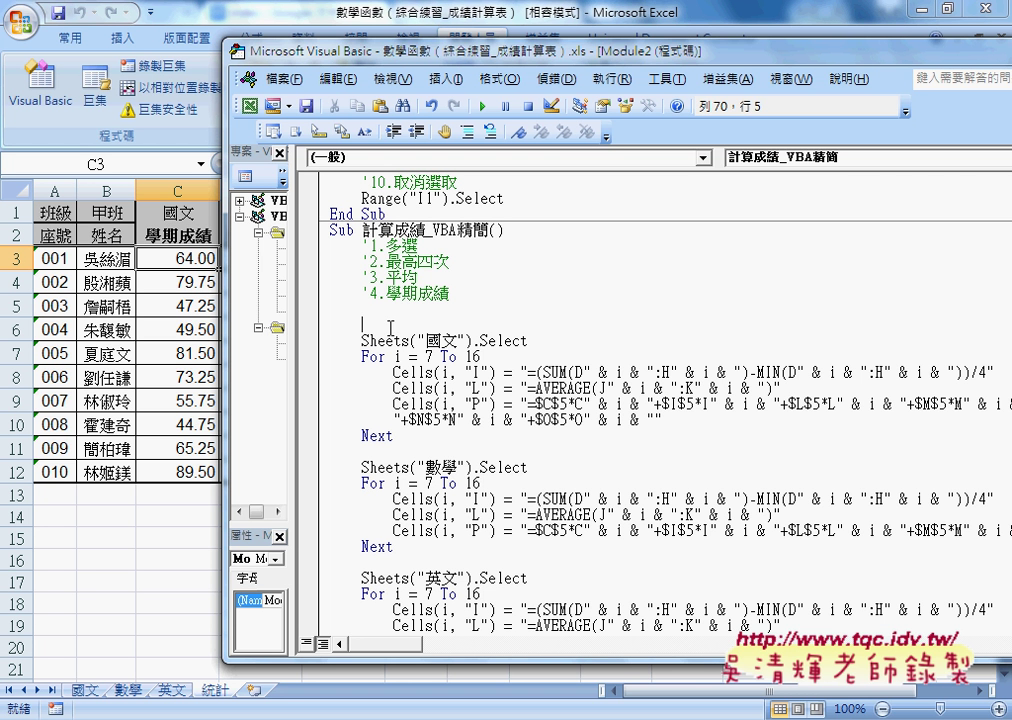
type("app")
type("li")
type("ca")
type("tio")
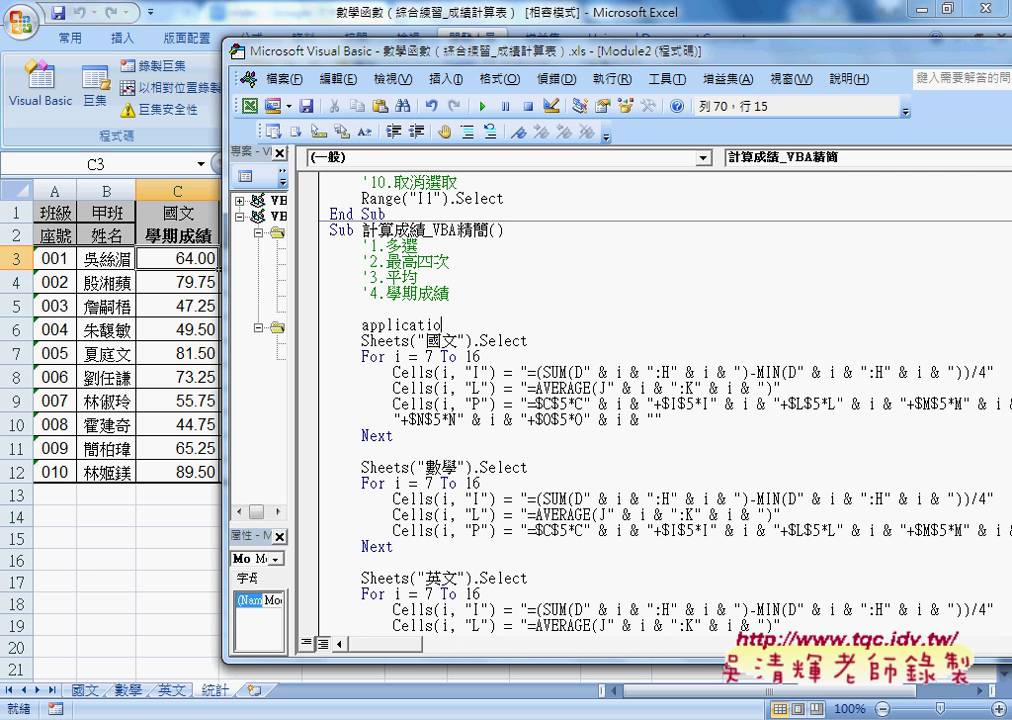
type("n")
type(".")
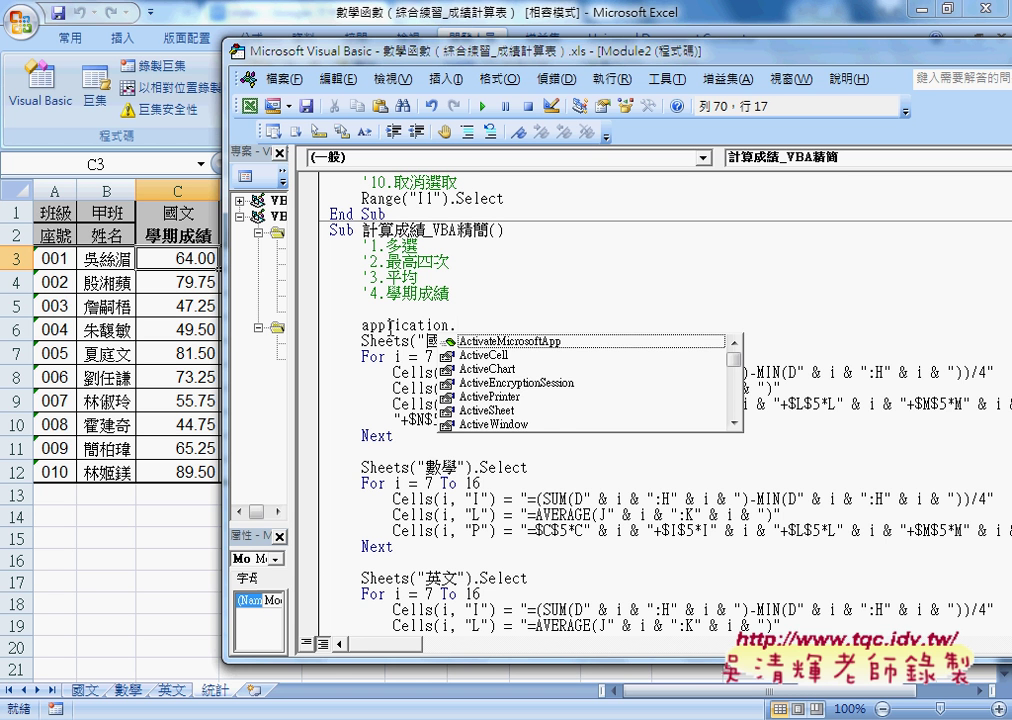
type("s")
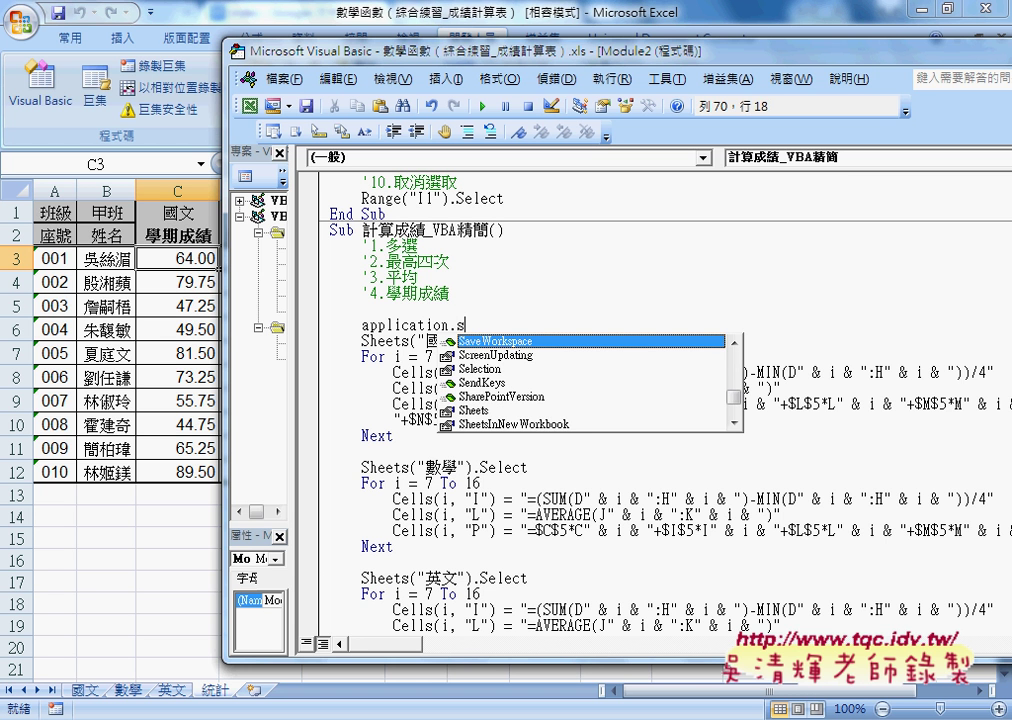
type("c")
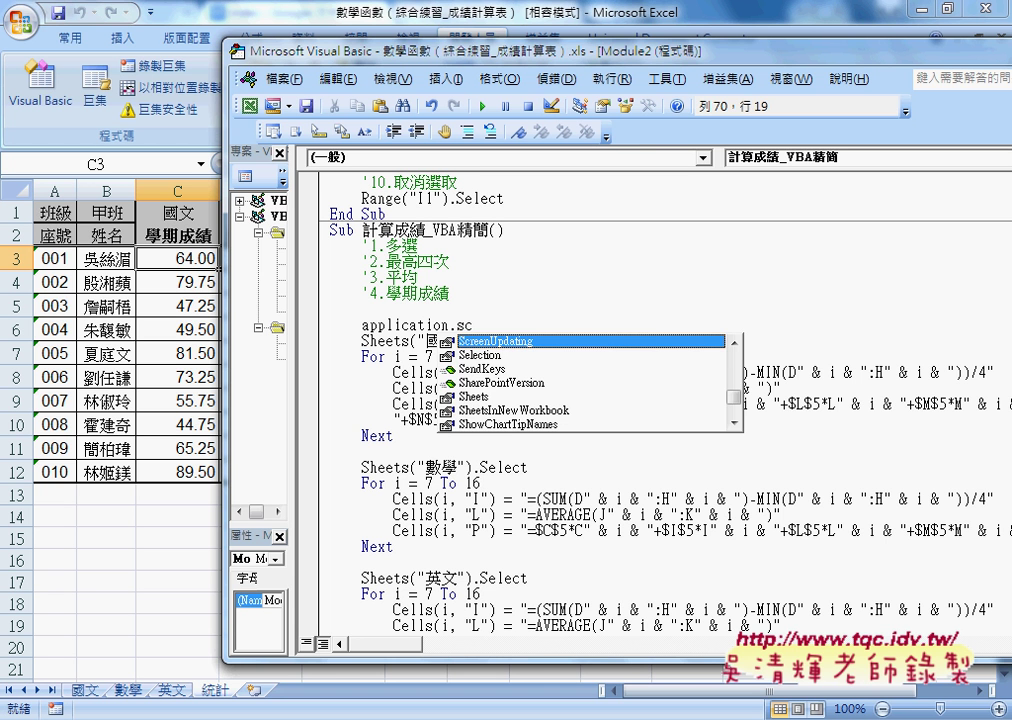
key("space")
type("=")
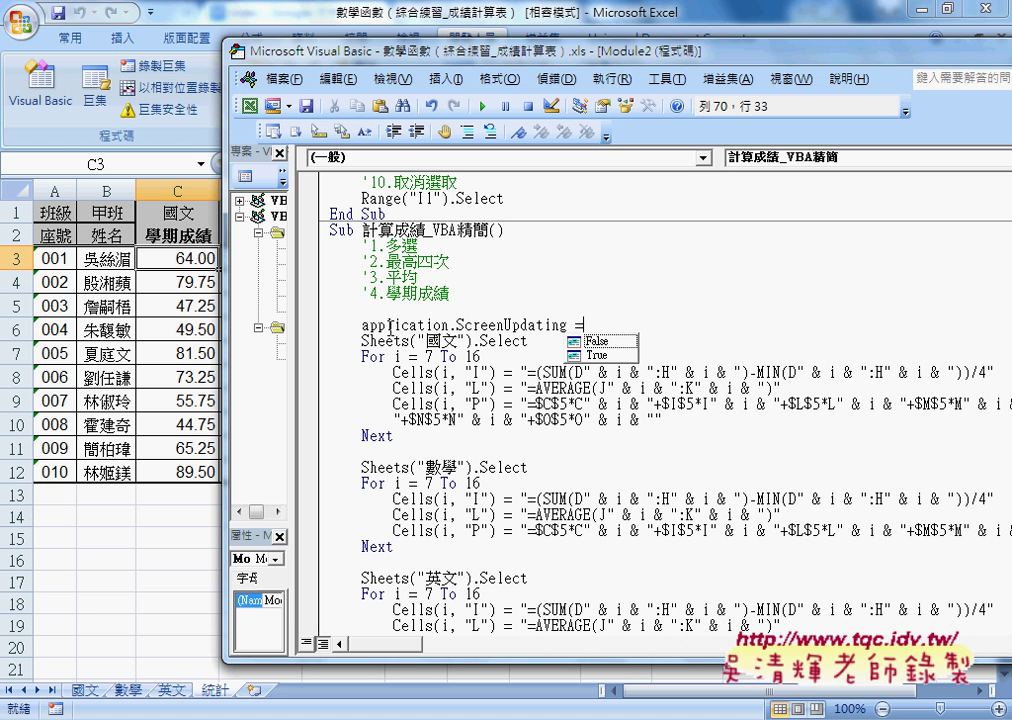
key("Down")
key("Down")
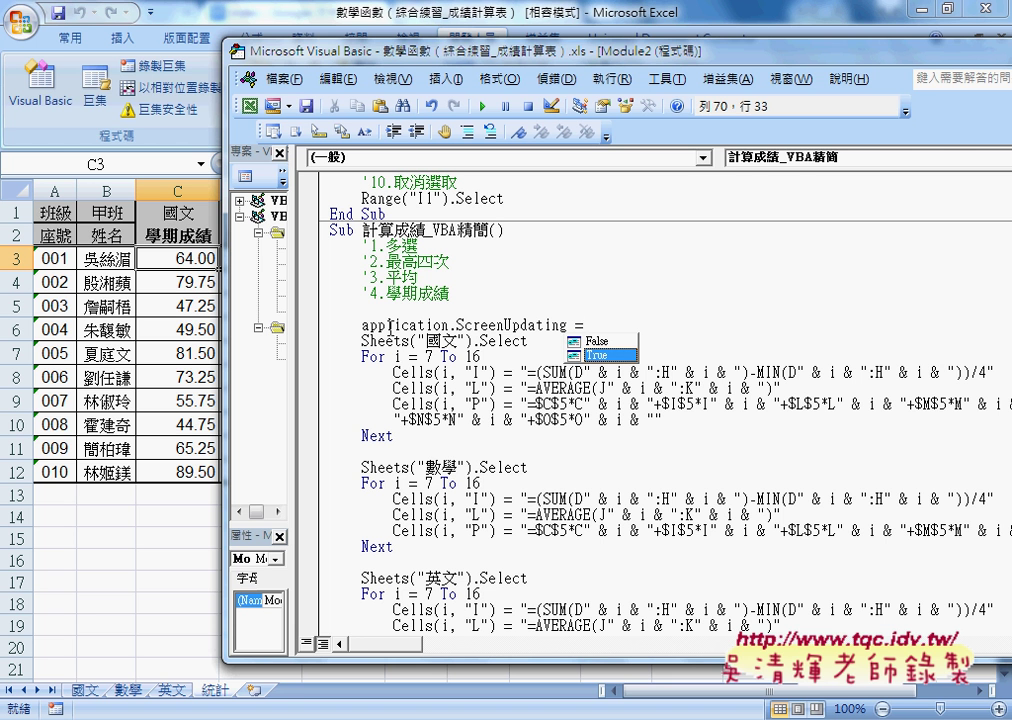
key("Up")
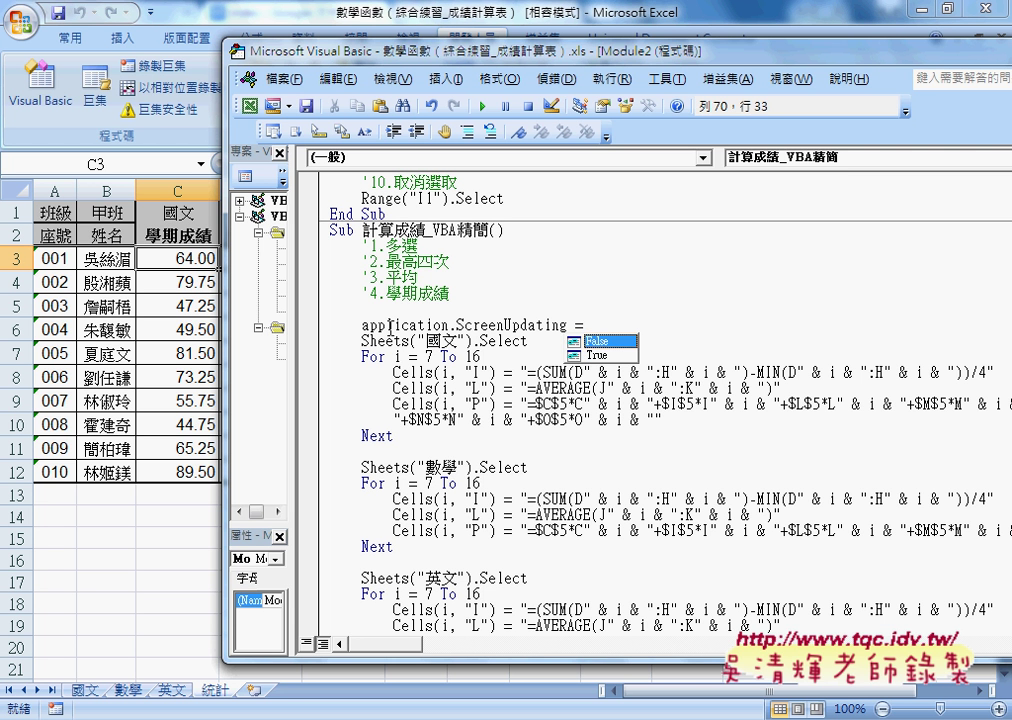
key("Tab")
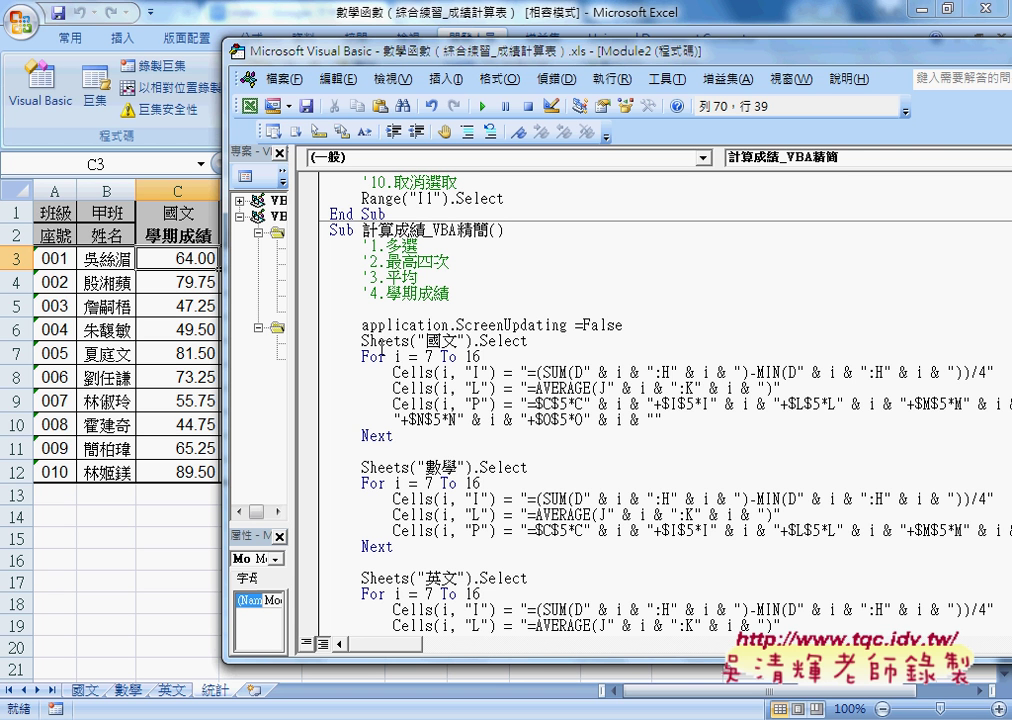
Step: Copy application.ScreenUpdating and place the cursor after the macro's final Next
left_click_drag(361, 325, 567, 325)
right_click(580, 338)
left_click(600, 366)
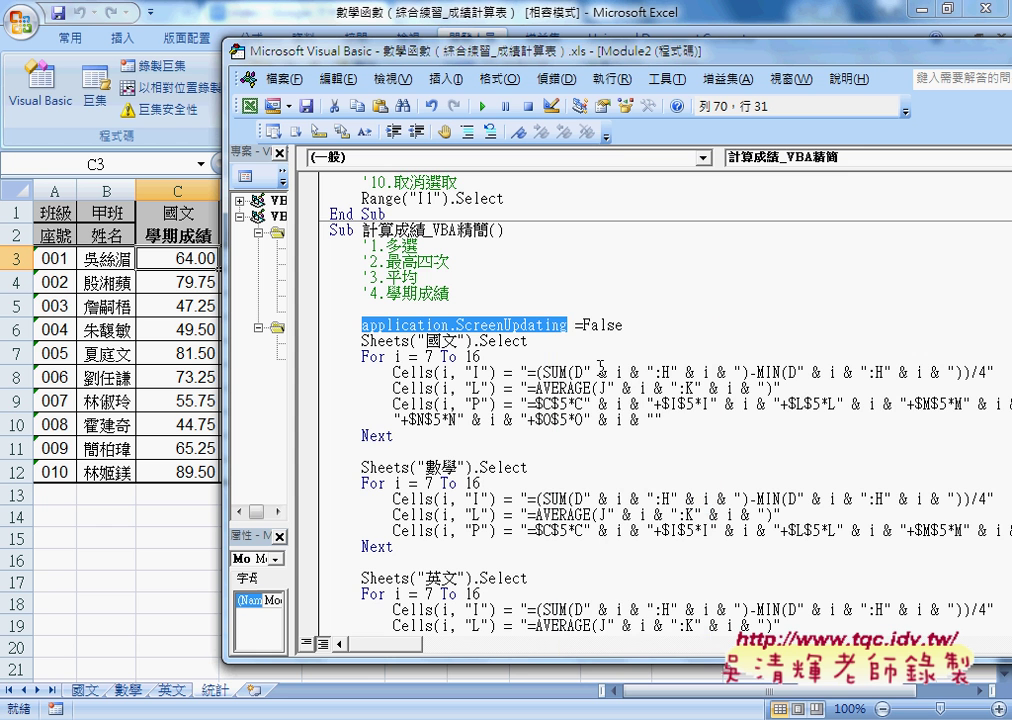
scroll(463, 318, "down", 3)
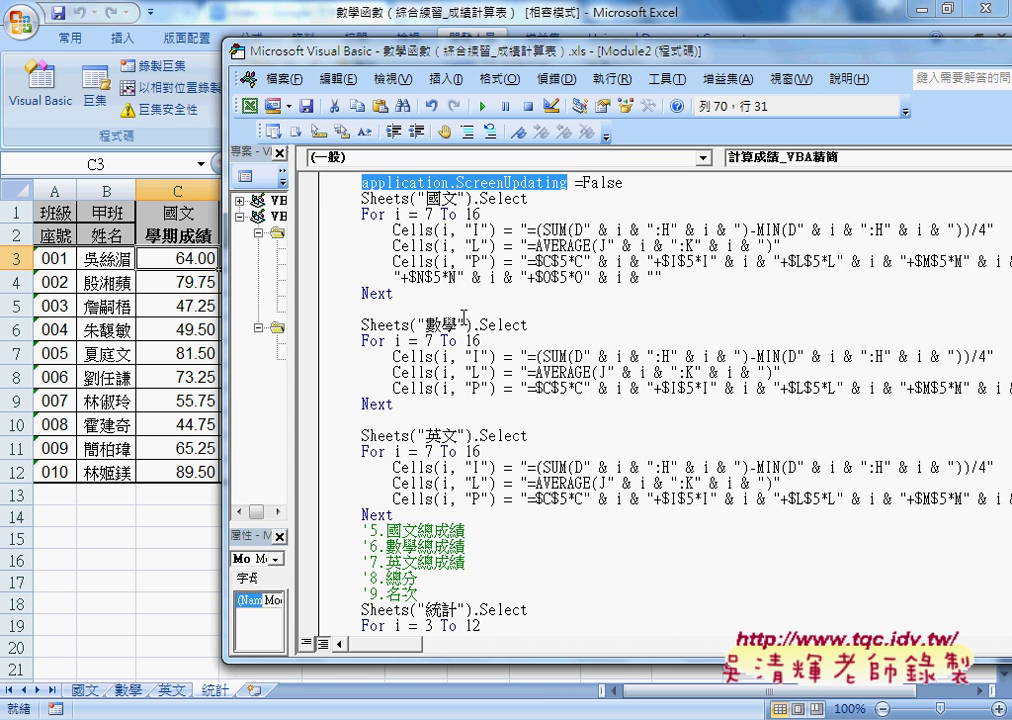
scroll(463, 318, "down", 4)
left_click(417, 544)
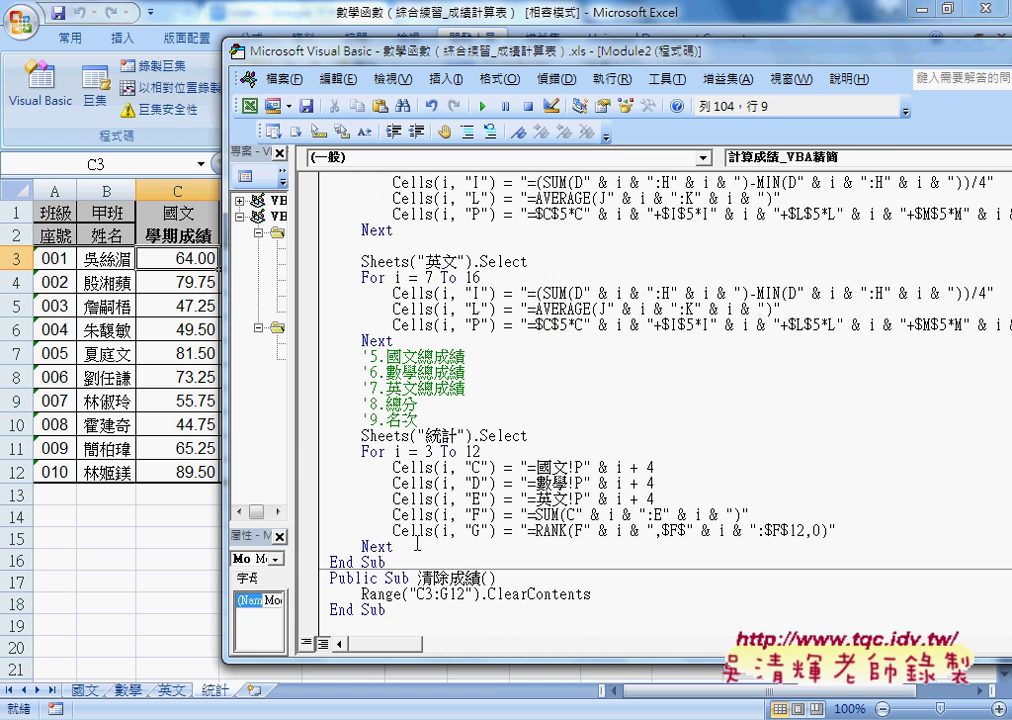